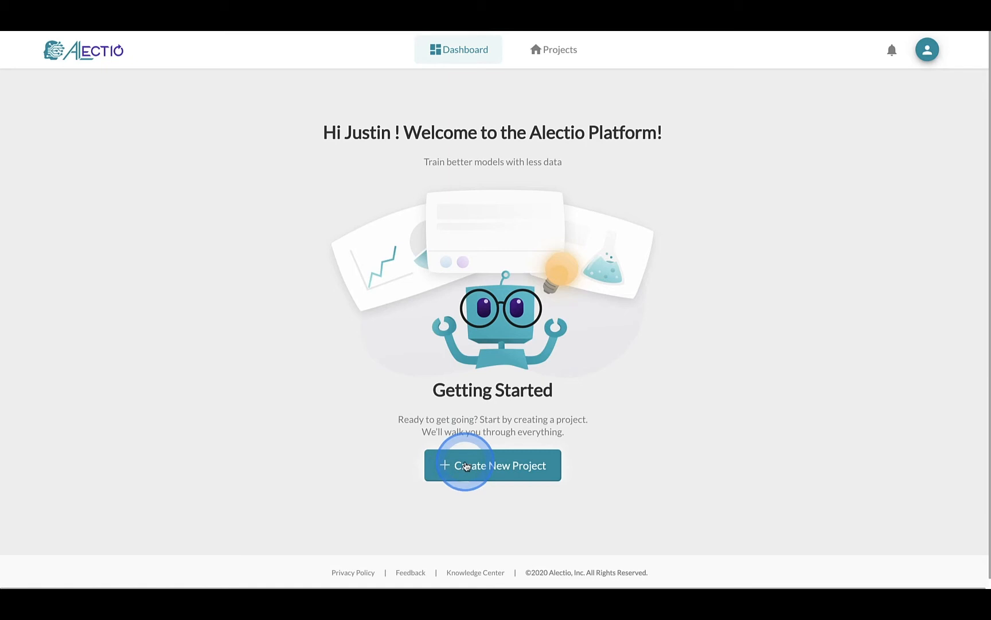
Step: Launch Create New Project from the dashboard's Getting Started page
{"action": "left_click", "coordinate": [466, 466]}
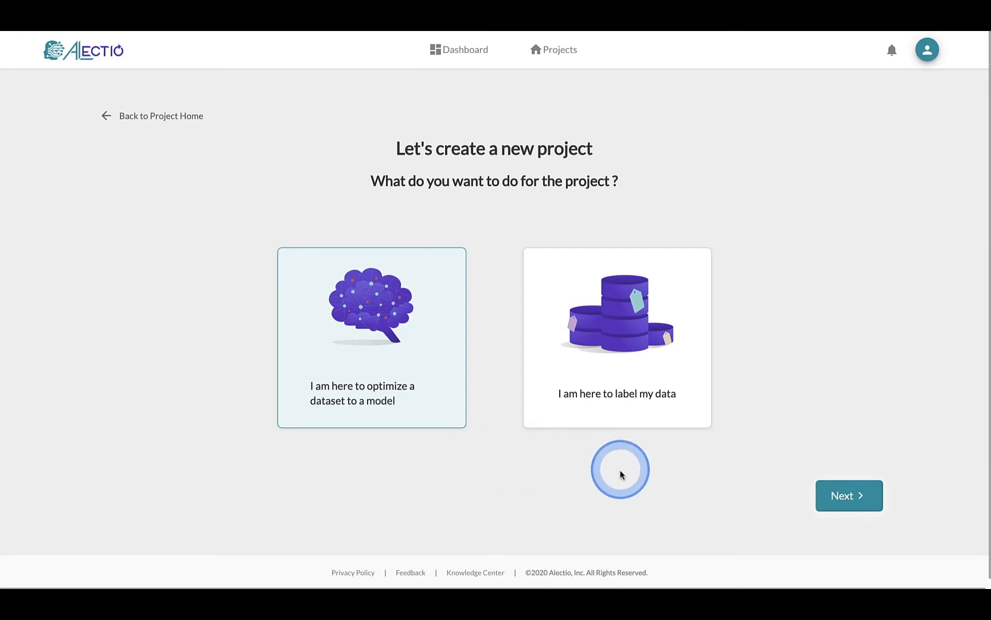
Step: Choose the 'I am here to optimize a dataset to a model' project type and continue
{"action": "left_click", "coordinate": [659, 414]}
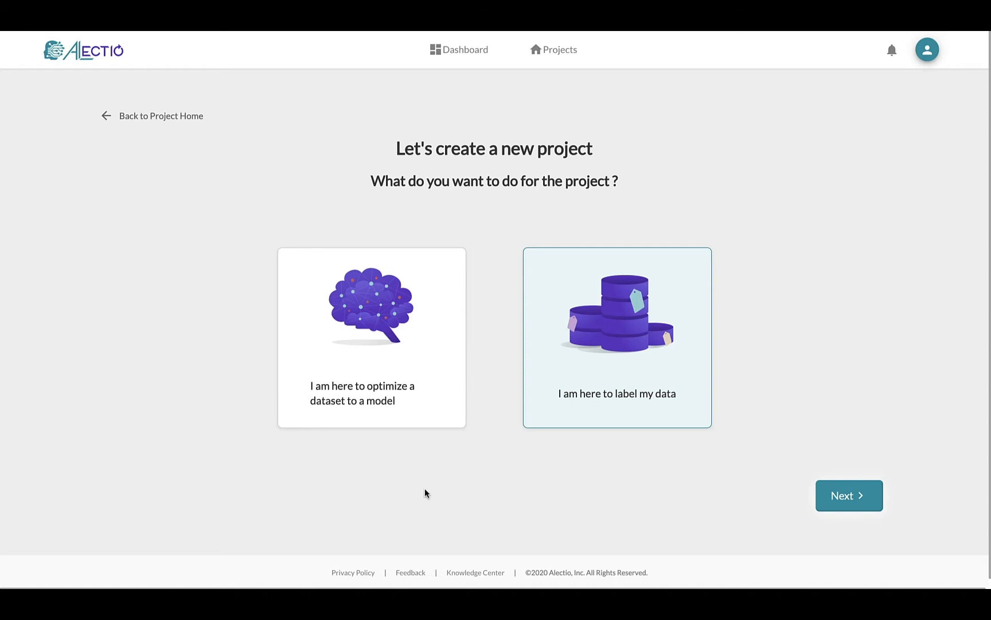
{"action": "left_click", "coordinate": [379, 319]}
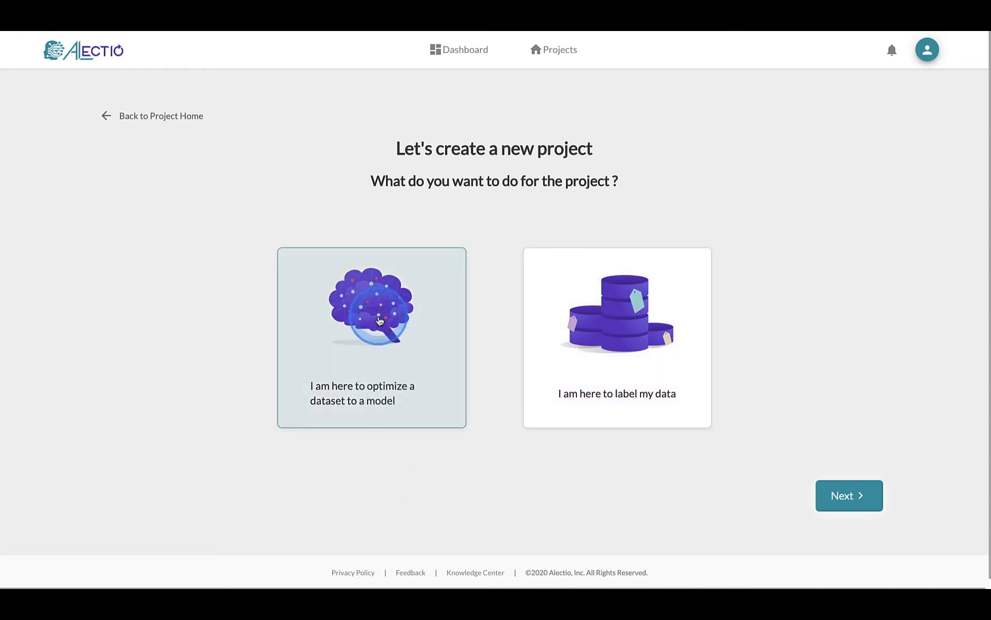
{"action": "left_click", "coordinate": [847, 506]}
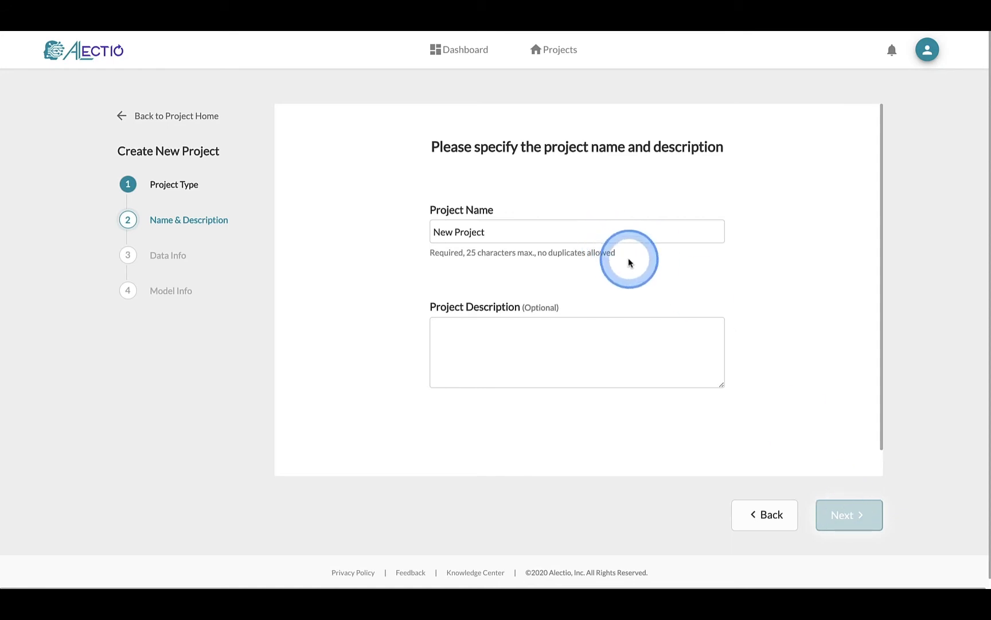
Step: Replace the default 'New Project' name with 'Unique Project Name' and continue
{"action": "left_click_drag", "start_coordinate": [547, 232], "coordinate": [394, 232]}
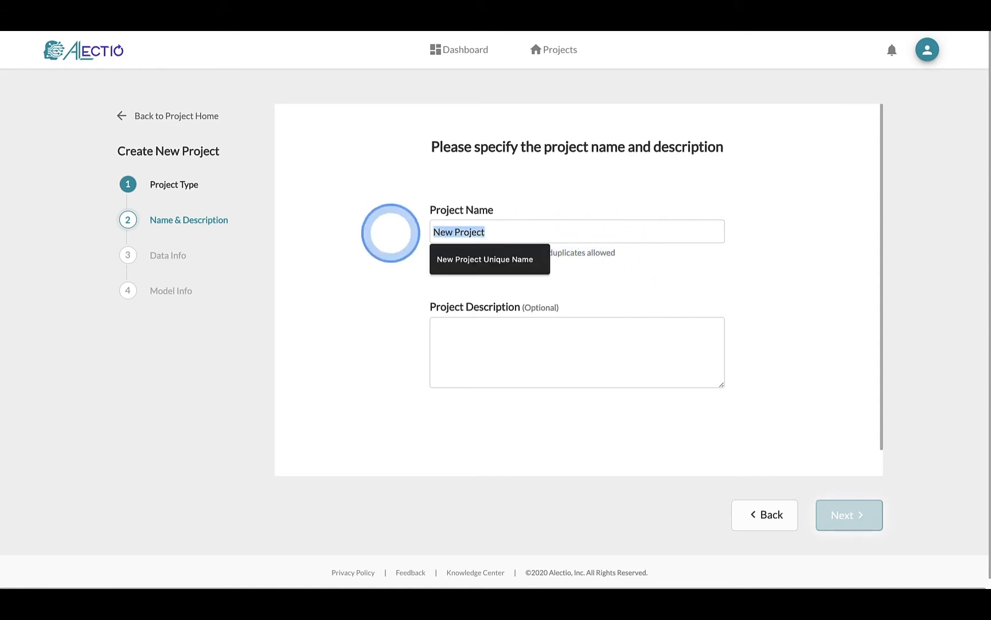
{"action": "type", "text": "Unique Project"}
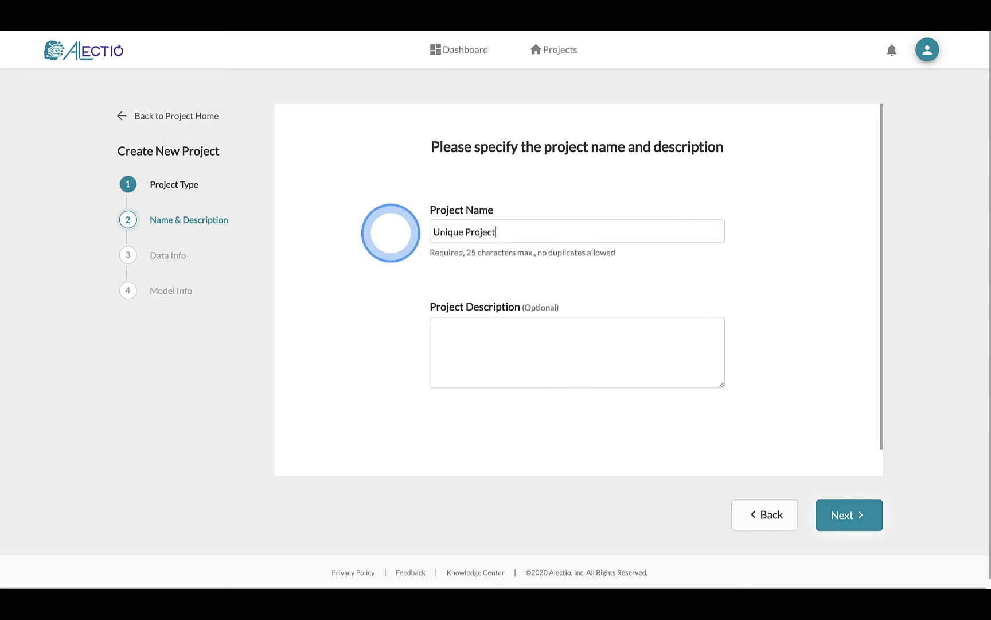
{"action": "type", "text": " Name"}
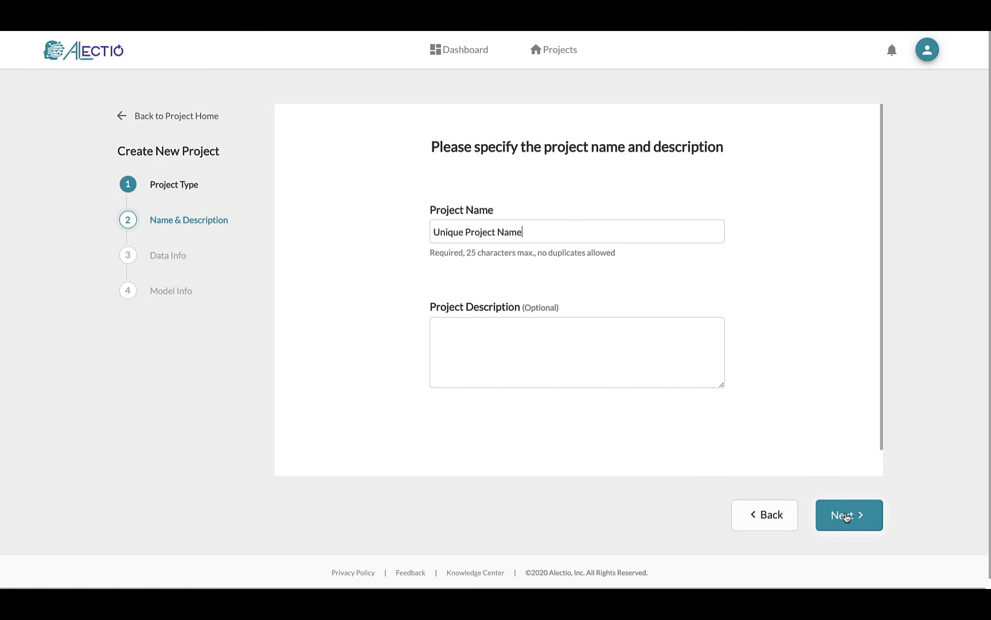
{"action": "left_click", "coordinate": [846, 516]}
{"action": "left_click", "coordinate": [847, 515]}
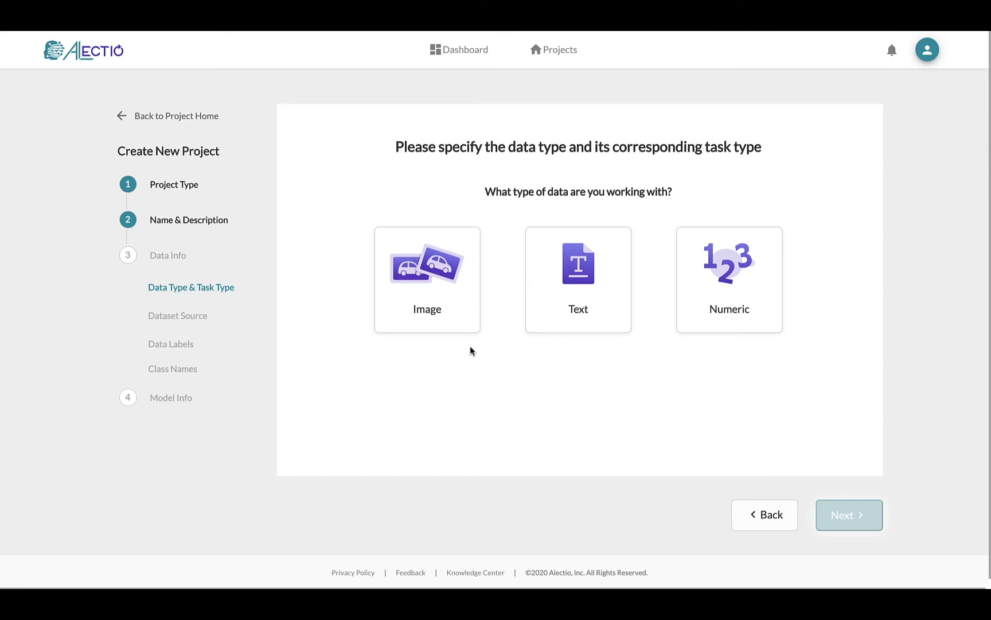
Step: After comparing the data types' tasks, choose Image data with Image Classification and continue
{"action": "left_click", "coordinate": [470, 321]}
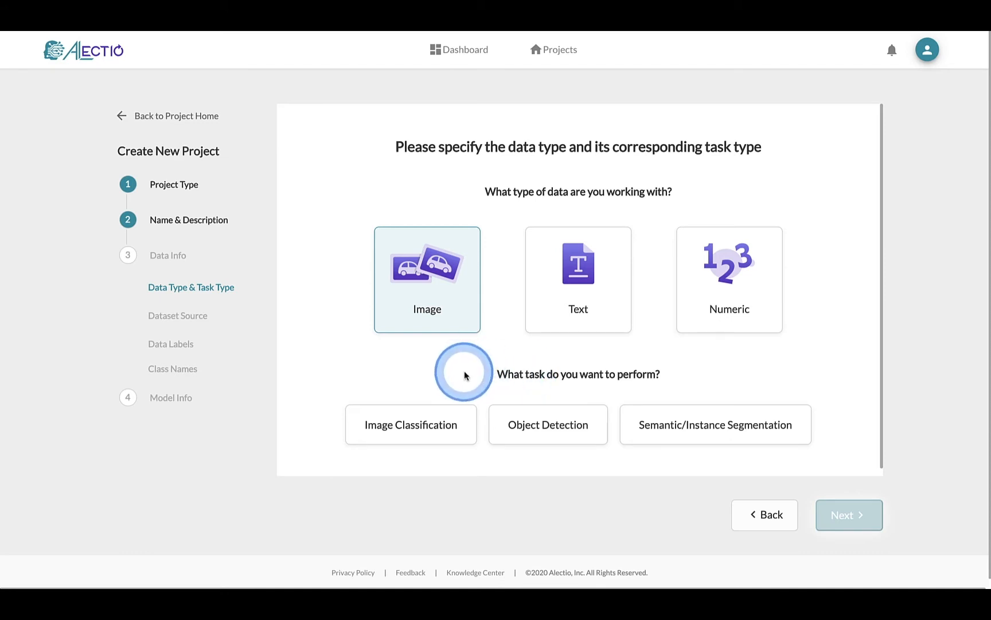
{"action": "left_click", "coordinate": [429, 425]}
{"action": "left_click", "coordinate": [552, 411]}
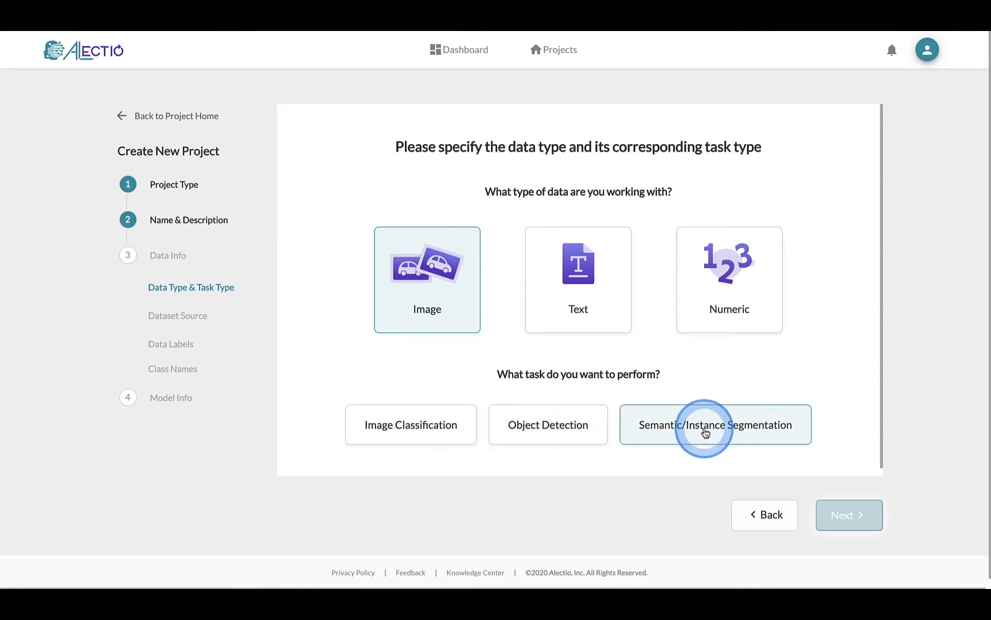
{"action": "left_click", "coordinate": [596, 328]}
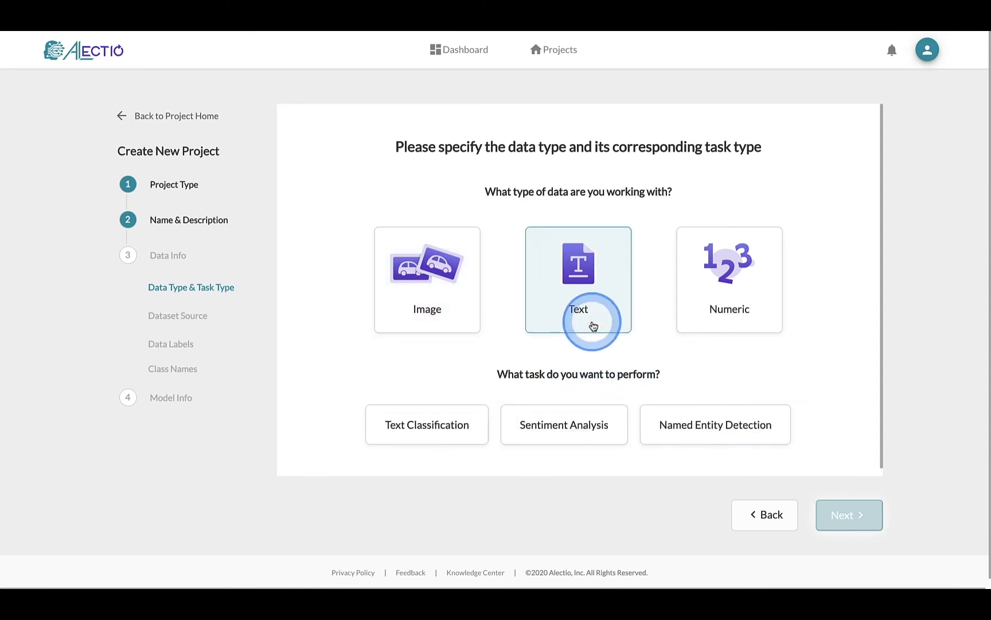
{"action": "left_click", "coordinate": [435, 408]}
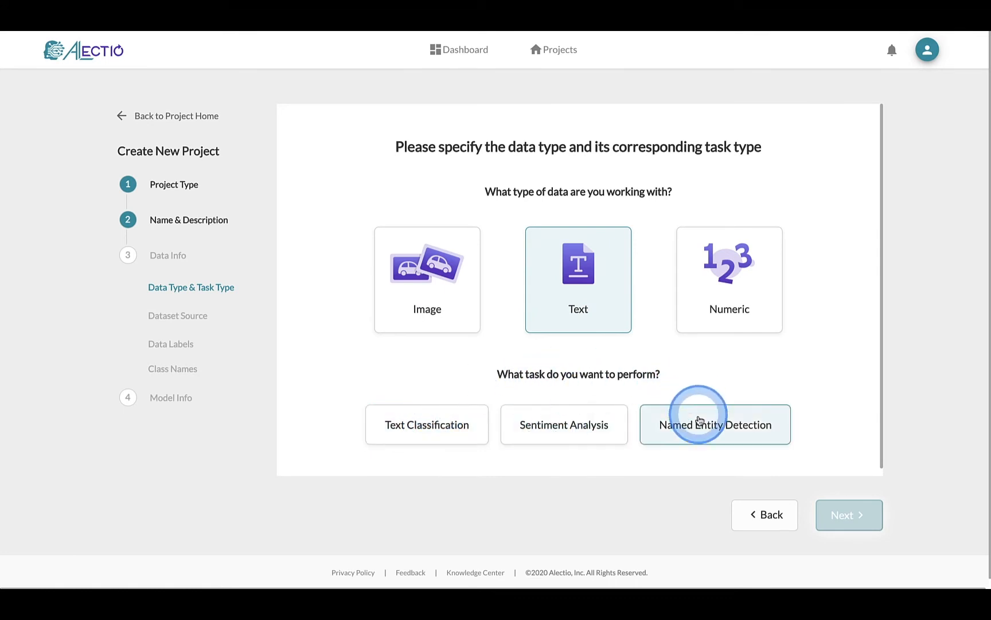
{"action": "left_click", "coordinate": [724, 323]}
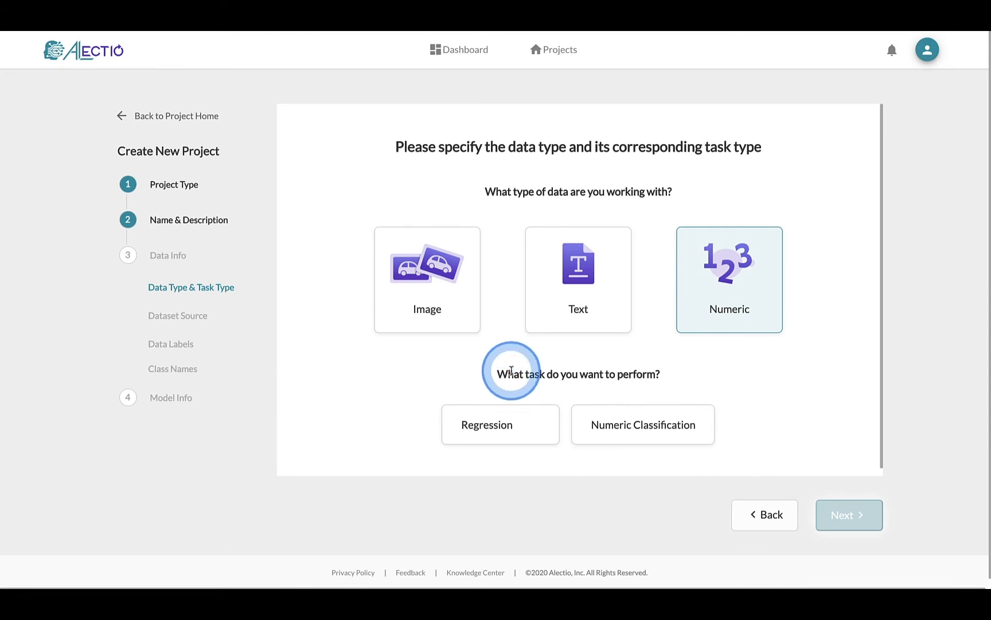
{"action": "left_click", "coordinate": [465, 309]}
{"action": "left_click", "coordinate": [413, 429]}
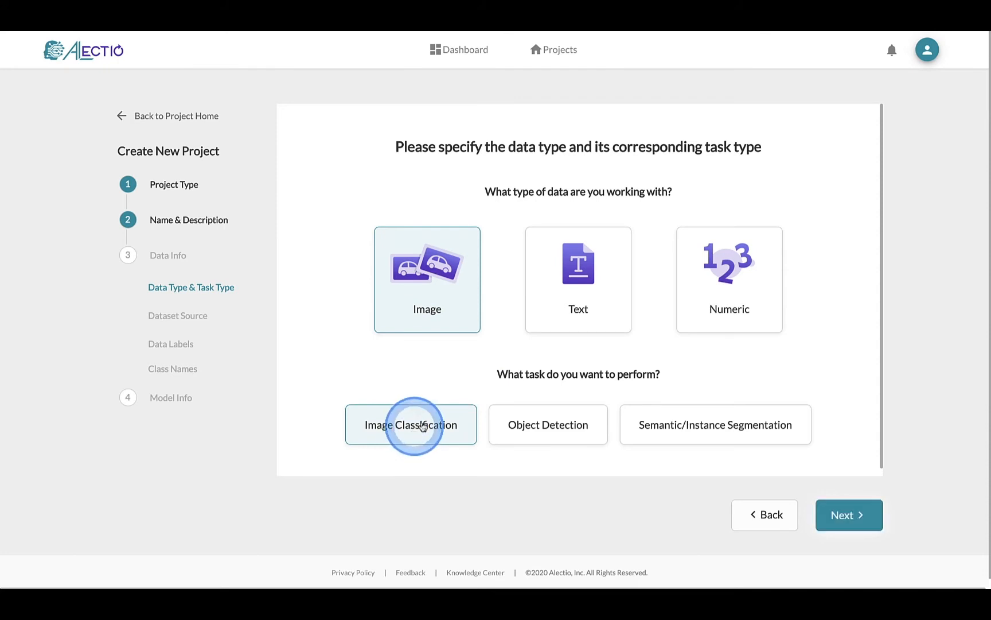
{"action": "left_click", "coordinate": [837, 513]}
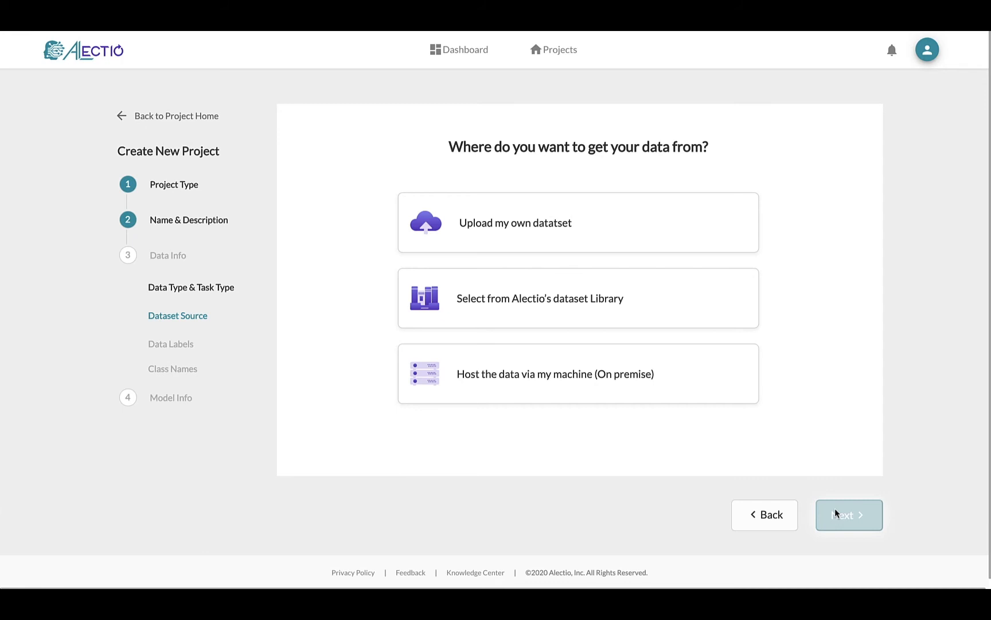
Step: Pick 'Upload my own dataset' as the dataset source and continue
{"action": "left_click", "coordinate": [675, 404]}
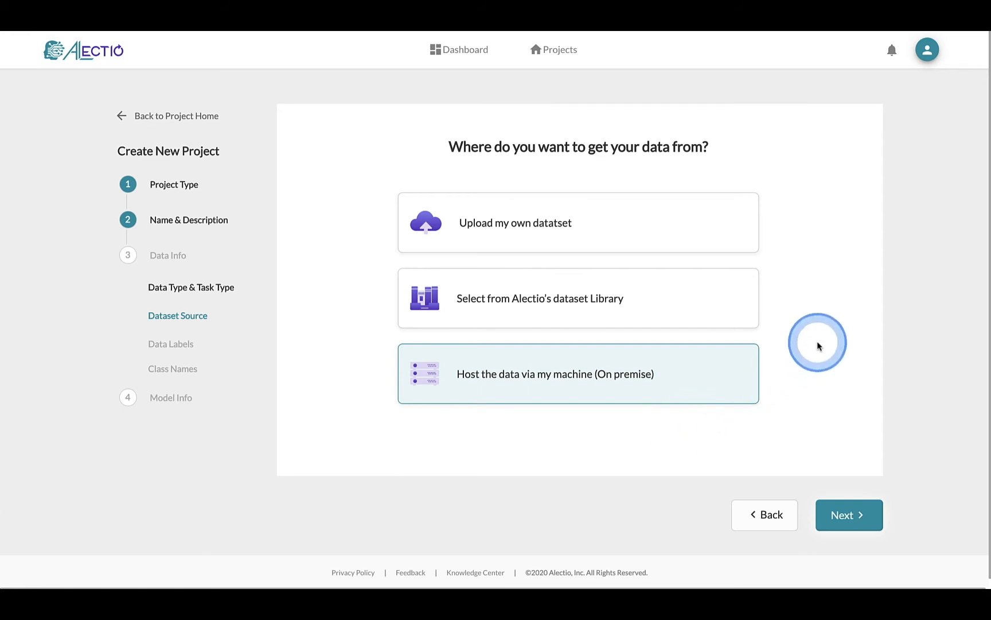
{"action": "left_click", "coordinate": [724, 278]}
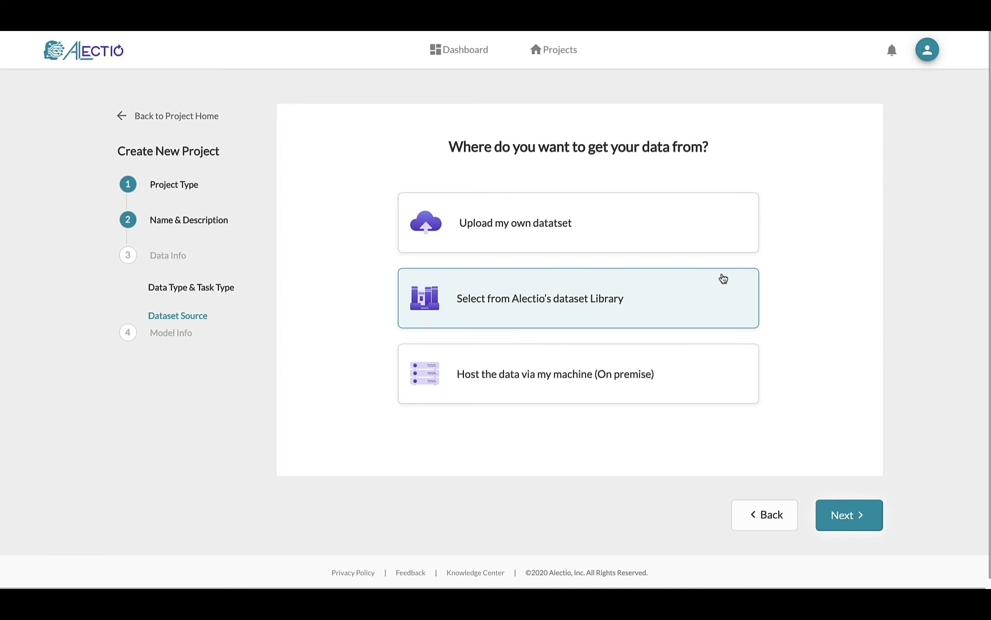
{"action": "left_click", "coordinate": [710, 230]}
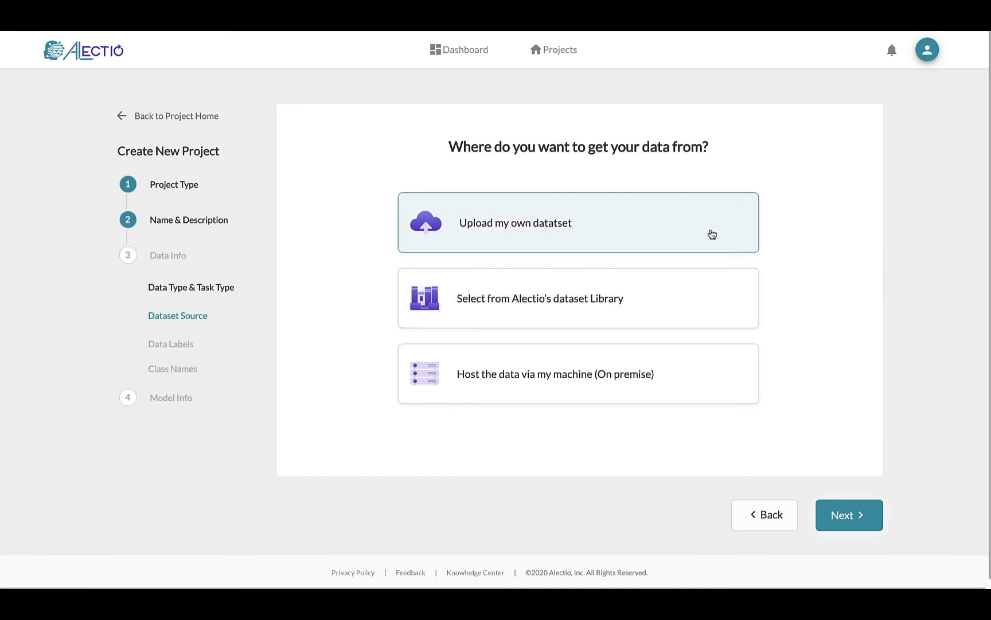
{"action": "left_click", "coordinate": [844, 516]}
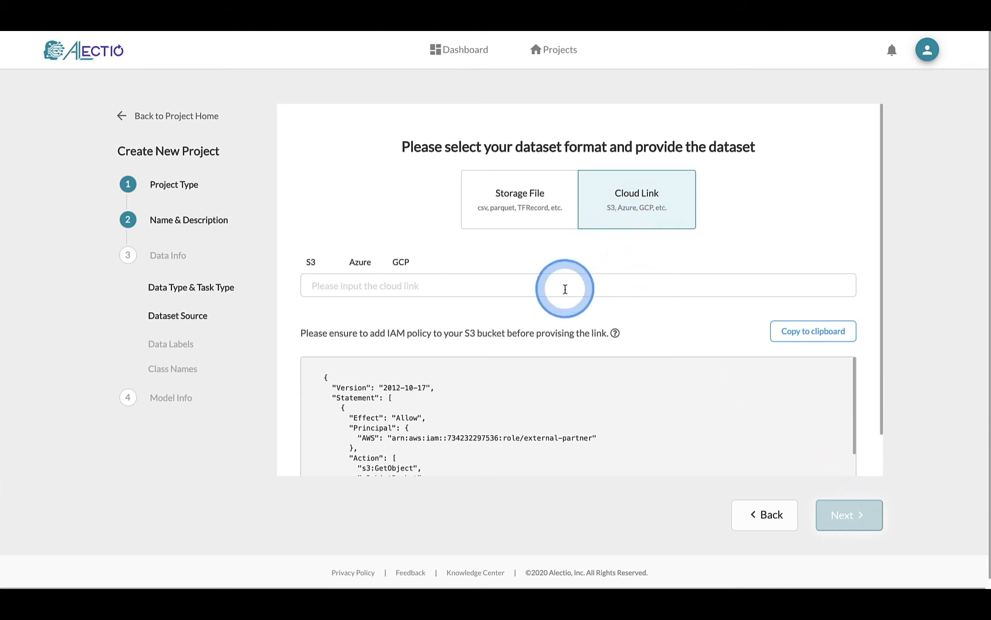
Step: Set the dataset format to Storage File and upload data_batch_2 as training data
{"action": "left_click", "coordinate": [508, 201]}
{"action": "left_click", "coordinate": [716, 188]}
{"action": "left_click", "coordinate": [803, 264]}
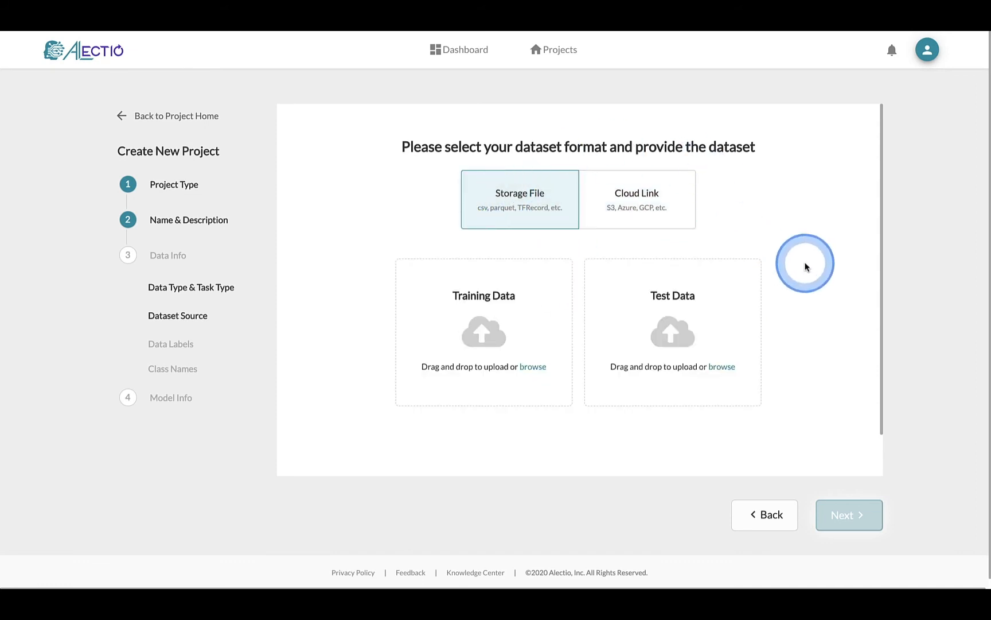
{"action": "left_click", "coordinate": [641, 197]}
{"action": "left_click", "coordinate": [757, 146]}
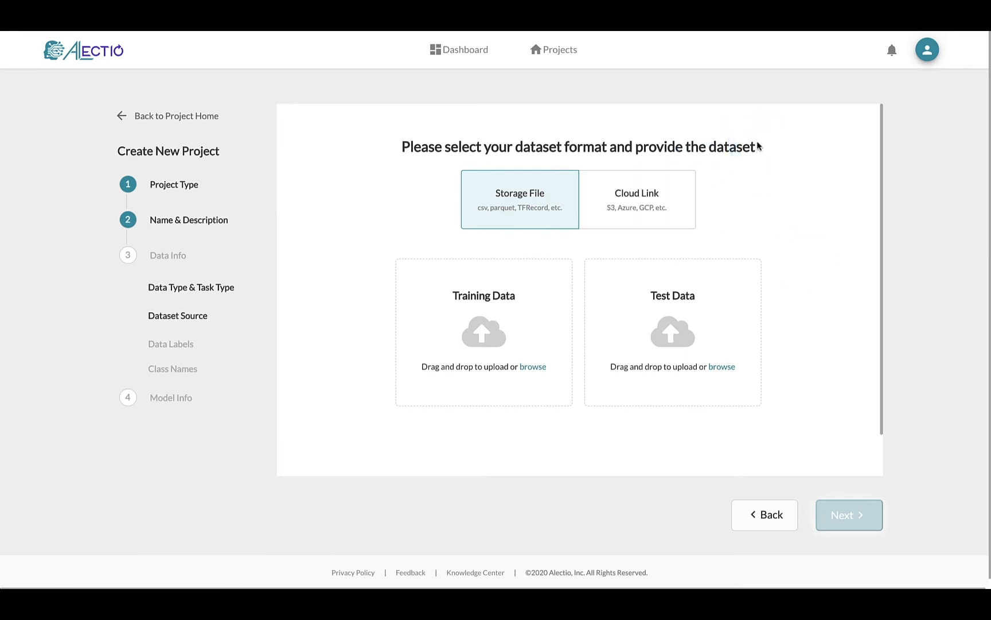
{"action": "left_click", "coordinate": [467, 330]}
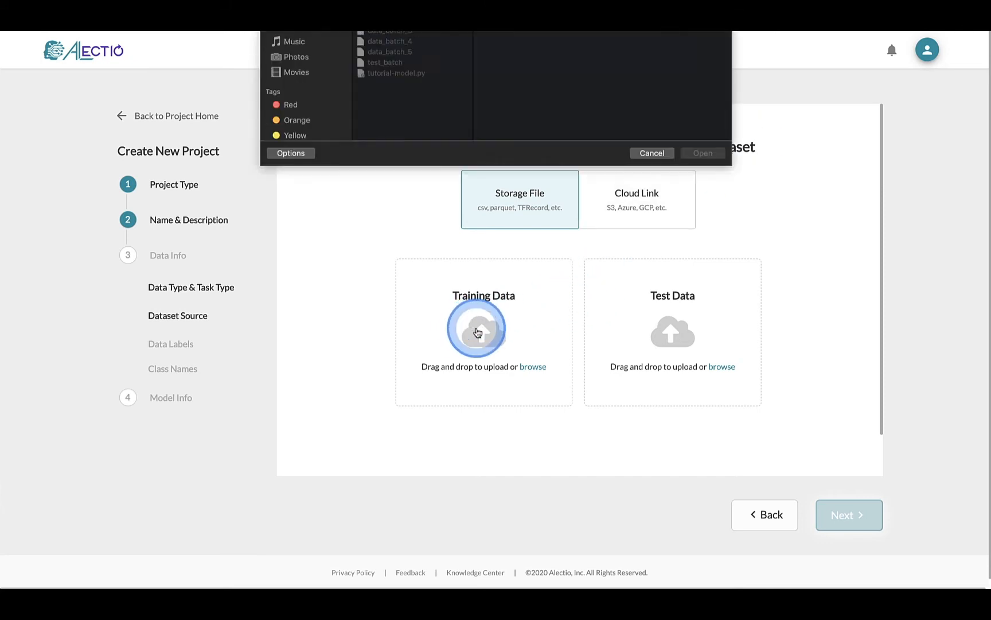
{"action": "left_click", "coordinate": [403, 147]}
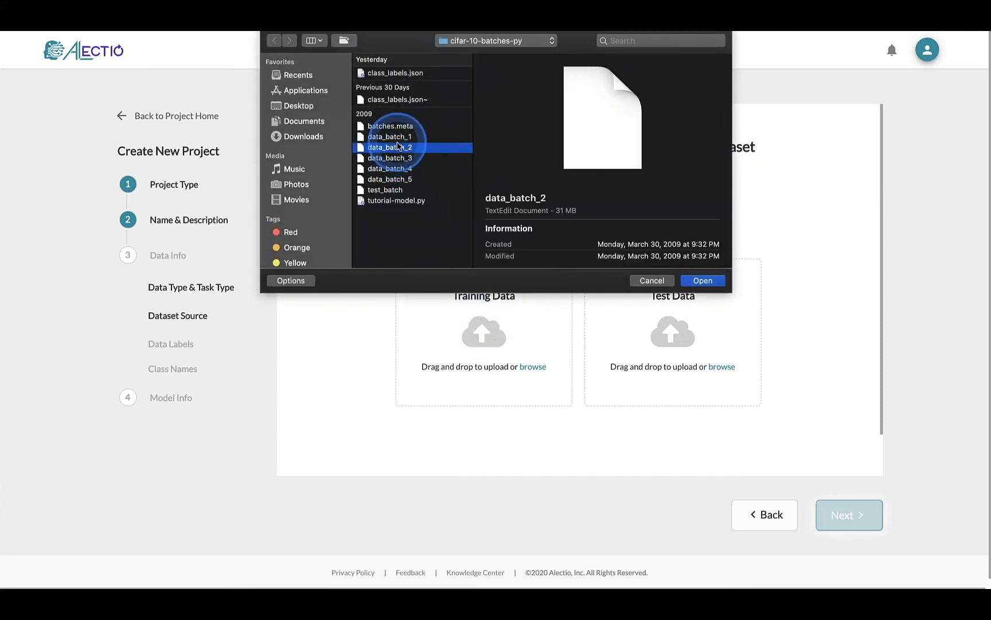
{"action": "left_click", "coordinate": [703, 280]}
Step: Upload test_batch as the test data file and continue
{"action": "left_click", "coordinate": [671, 334]}
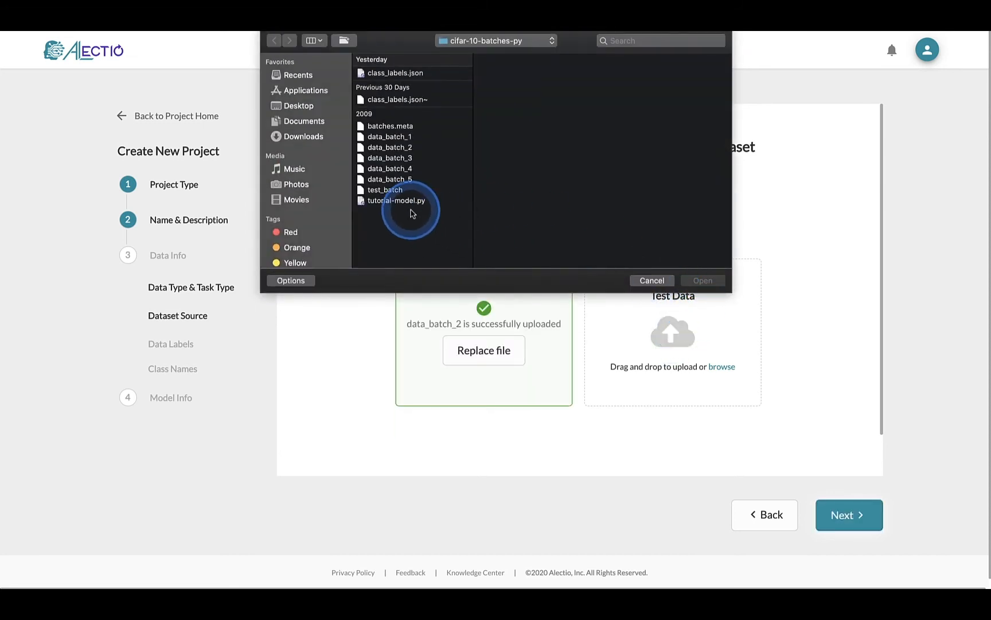
{"action": "left_click", "coordinate": [396, 190]}
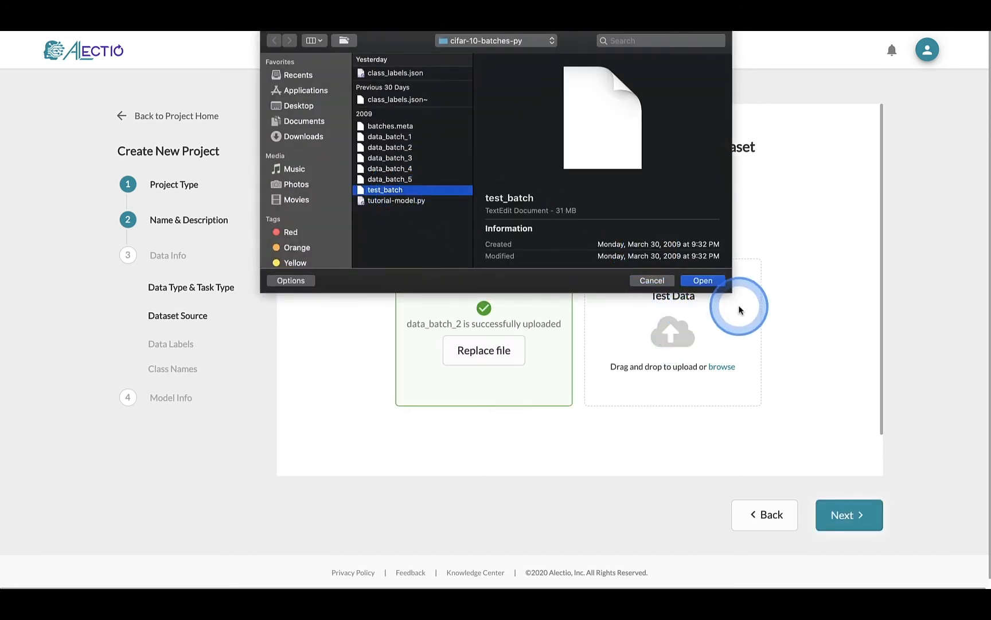
{"action": "left_click", "coordinate": [703, 280]}
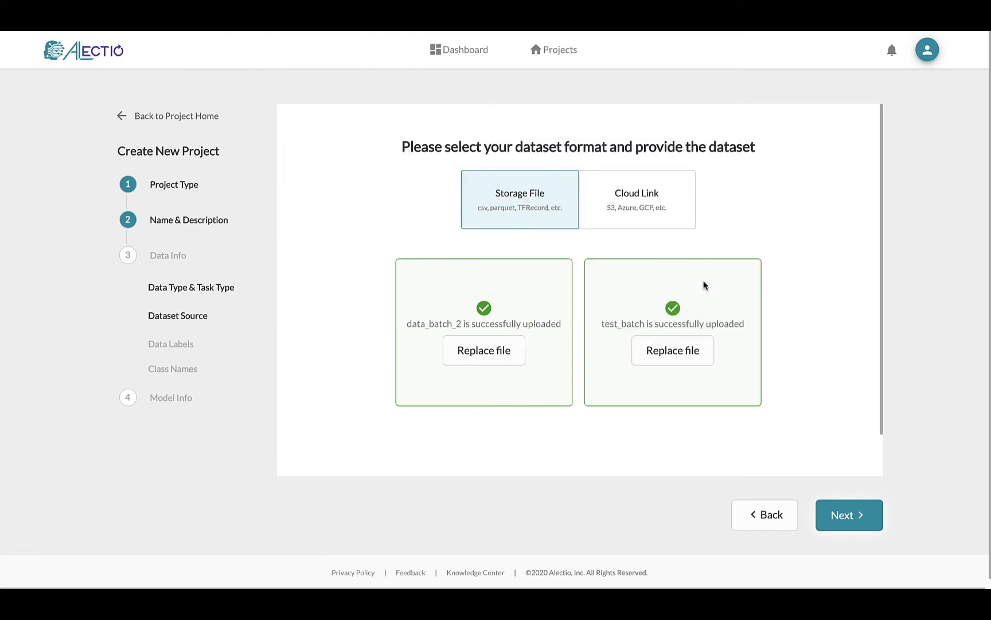
{"action": "left_click", "coordinate": [840, 510]}
{"action": "left_click", "coordinate": [839, 510]}
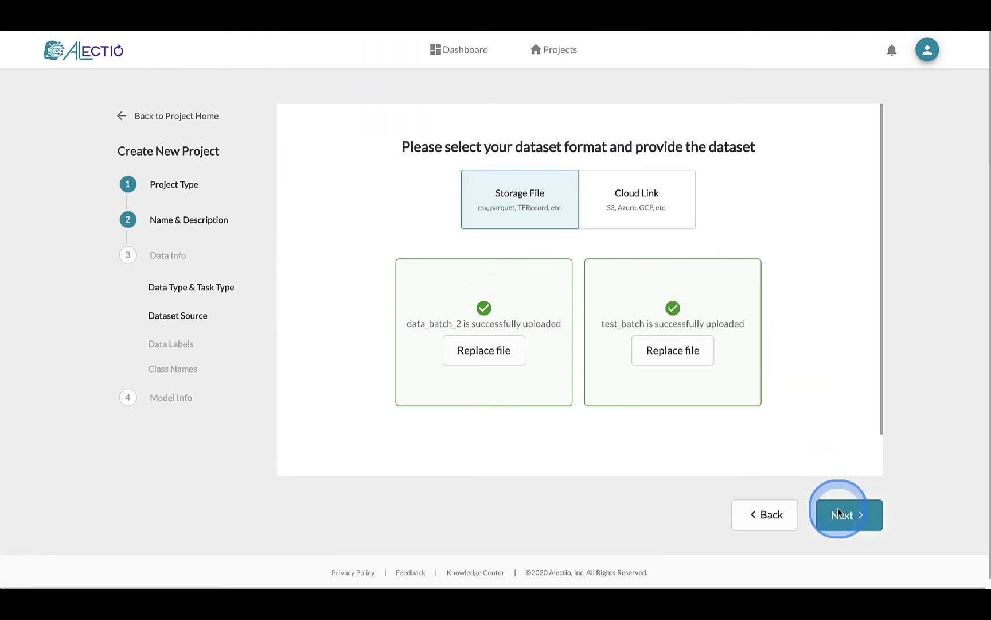
Step: Set the labeling requirement to 'My dataset is pre-labeled' and continue
{"action": "left_click", "coordinate": [839, 510]}
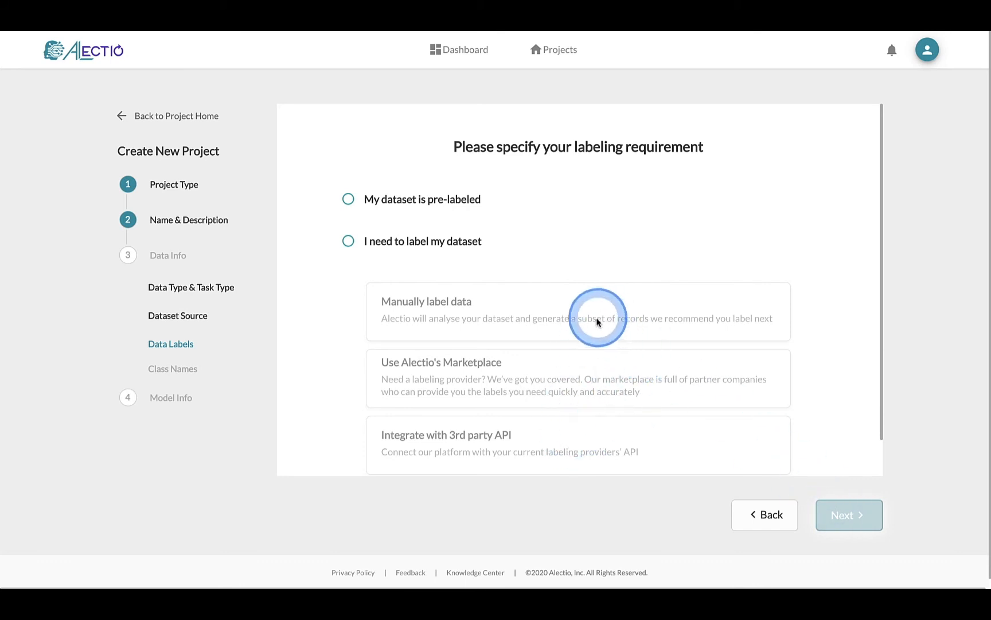
{"action": "left_click", "coordinate": [424, 247]}
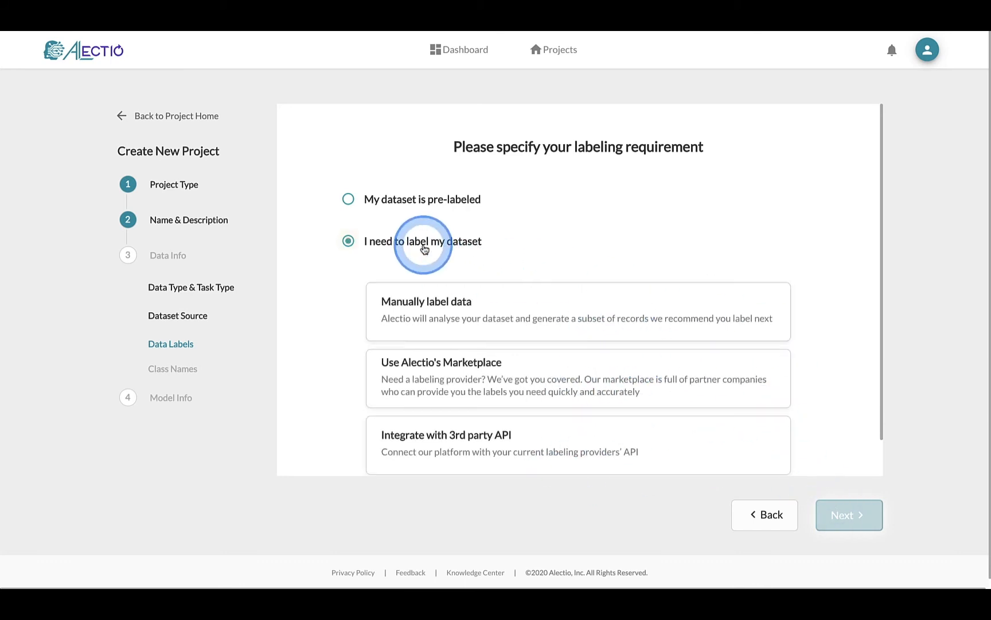
{"action": "left_click", "coordinate": [445, 208]}
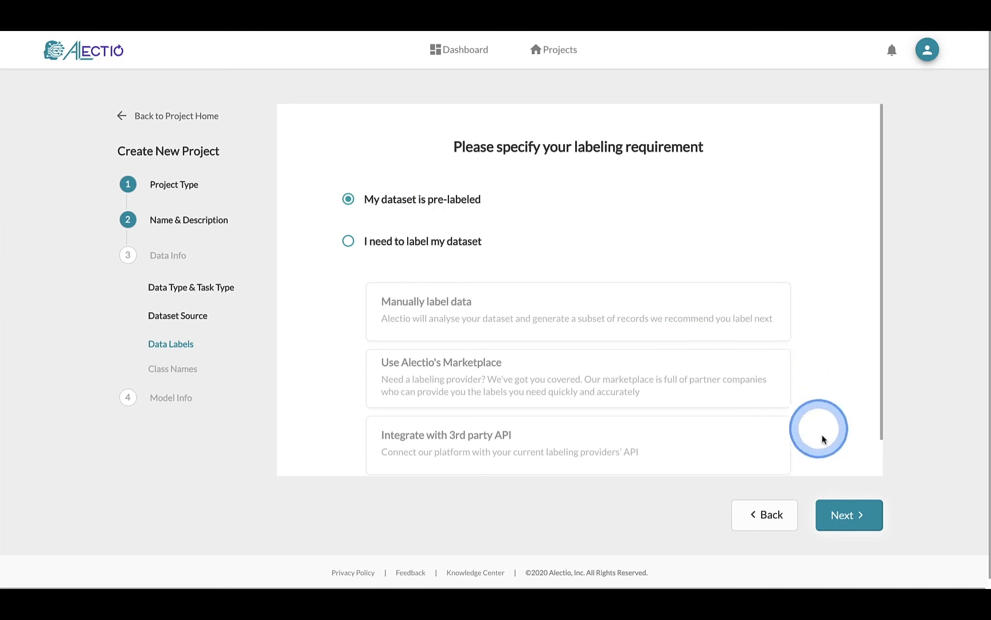
{"action": "left_click", "coordinate": [844, 513]}
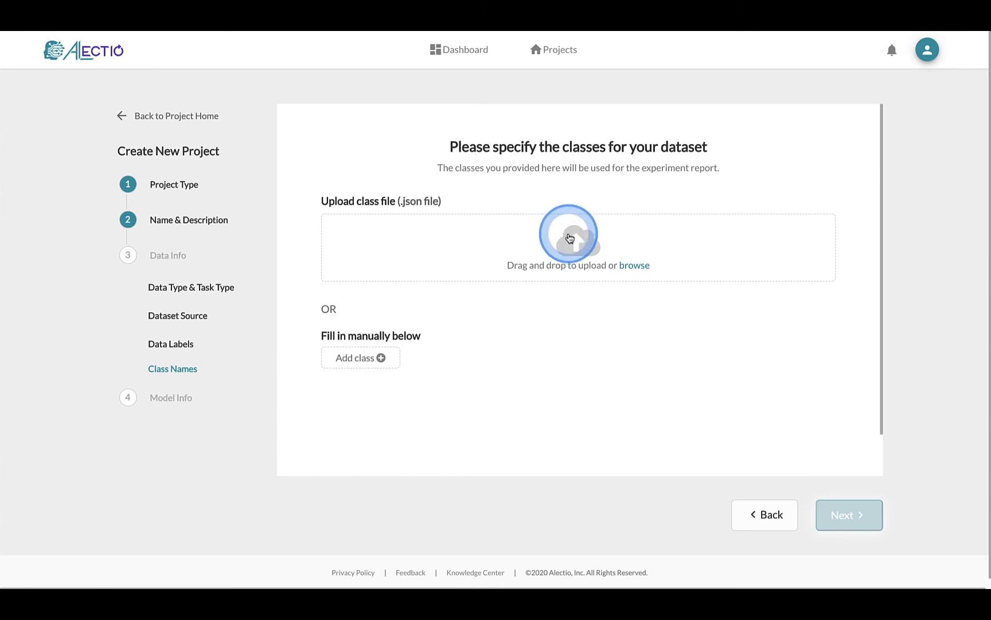
Step: Add the classes car, cheese and typo manually
{"action": "left_click", "coordinate": [352, 358]}
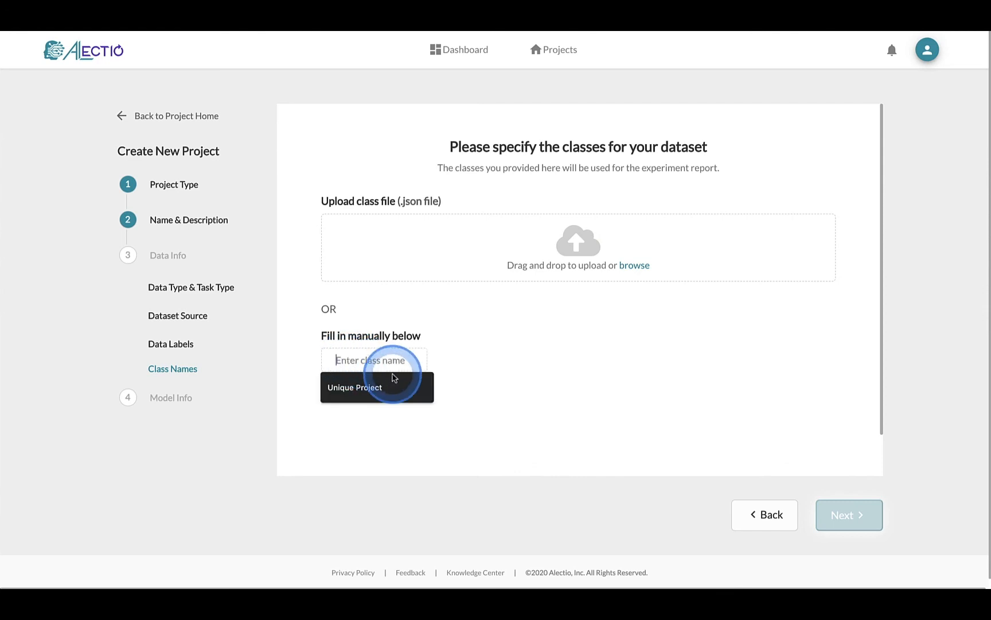
{"action": "type", "text": "car"}
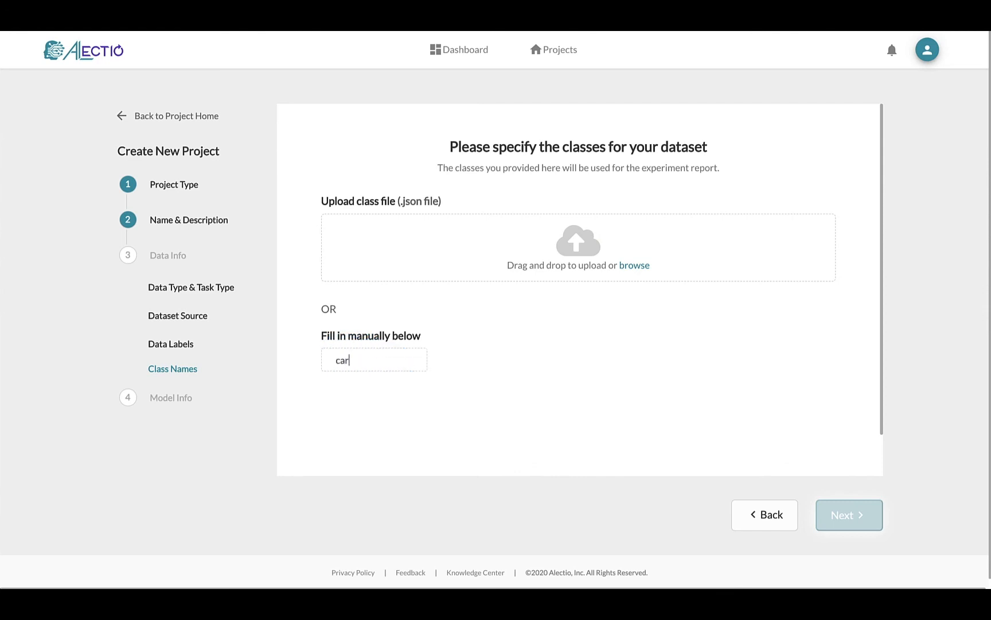
{"action": "key", "text": "Return"}
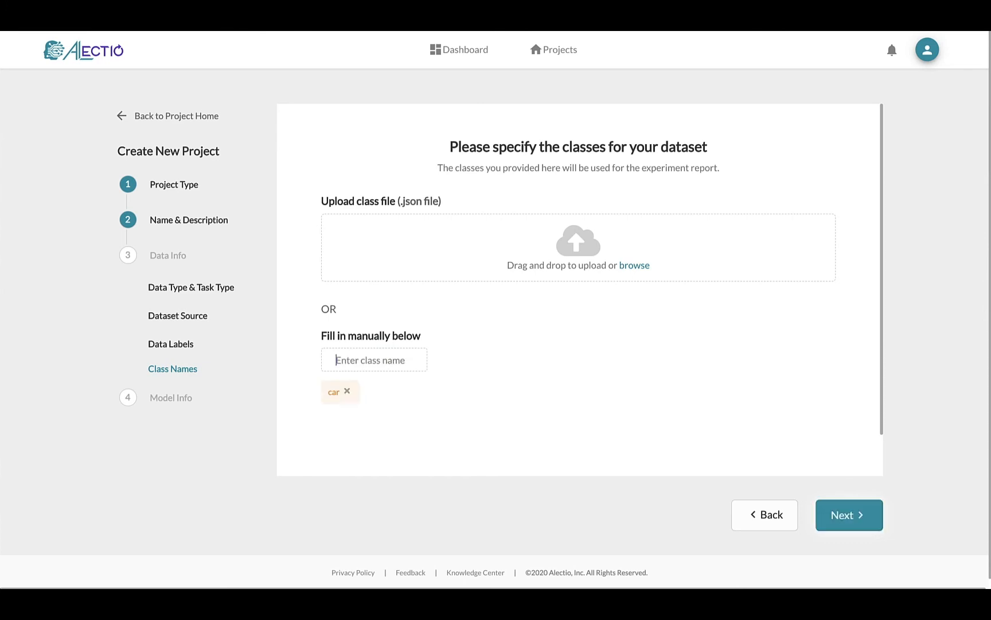
{"action": "type", "text": "cheese"}
{"action": "key", "text": "Return"}
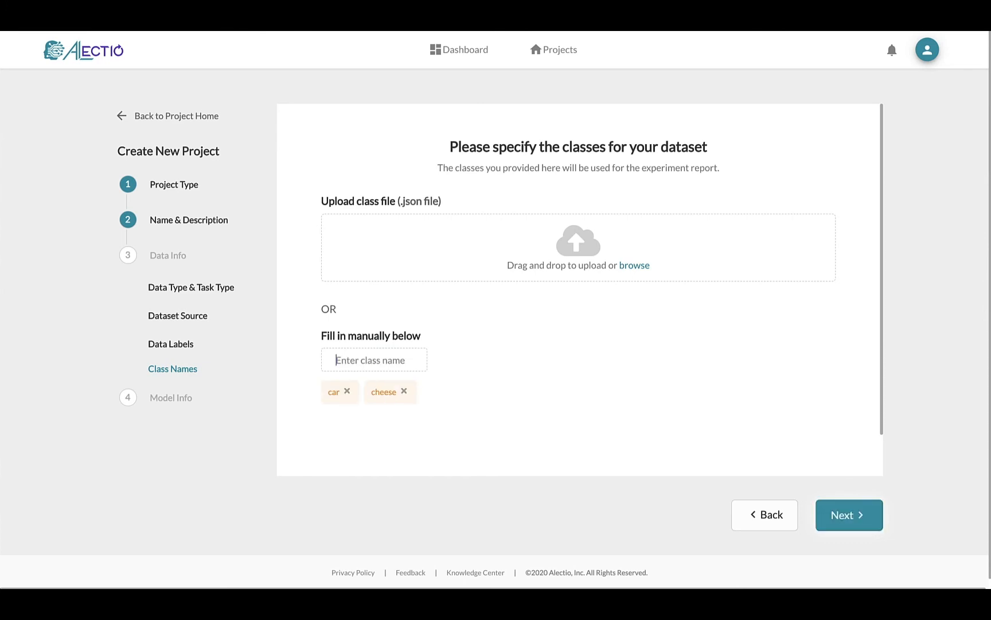
{"action": "type", "text": "typo"}
{"action": "key", "text": "Return"}
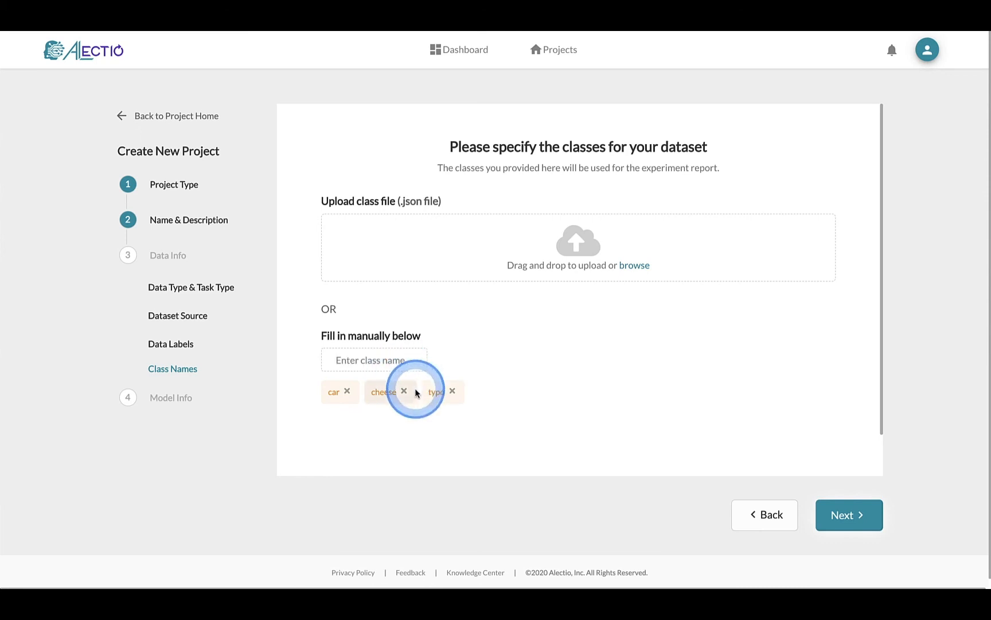
Step: Remove the typo and cheese classes, keeping only car, and continue
{"action": "left_click", "coordinate": [453, 392]}
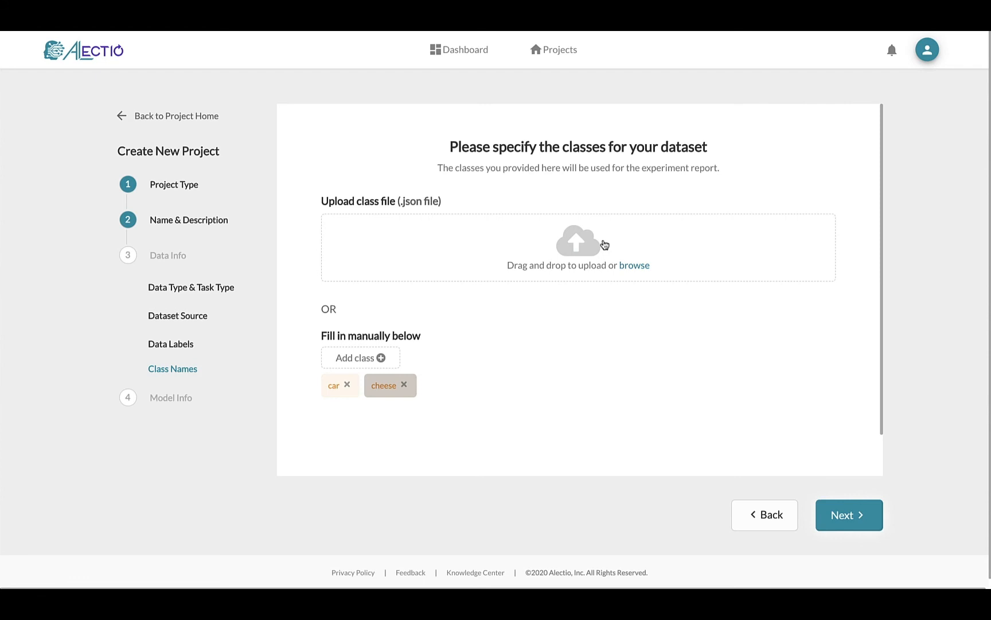
{"action": "left_click", "coordinate": [404, 384]}
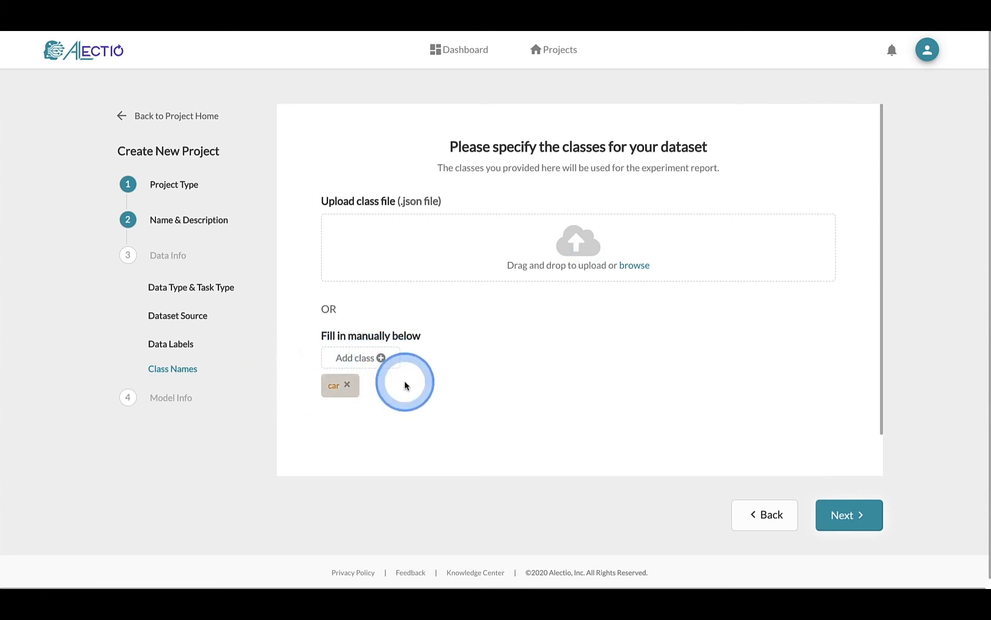
{"action": "left_click", "coordinate": [842, 516]}
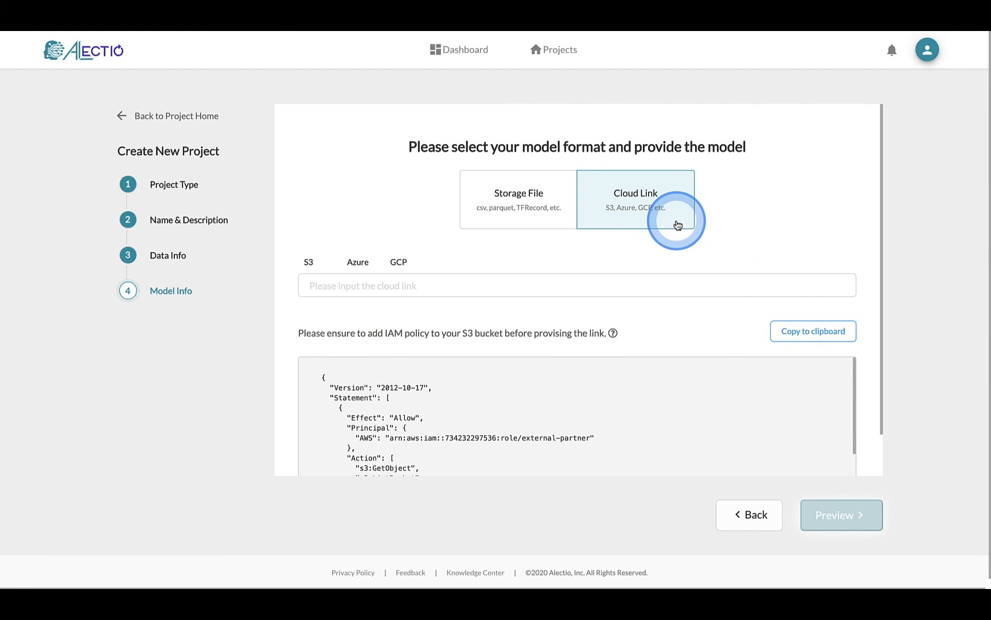
Step: Upload tutorial-model.py as a Storage File model and preview the project details
{"action": "left_click", "coordinate": [564, 225]}
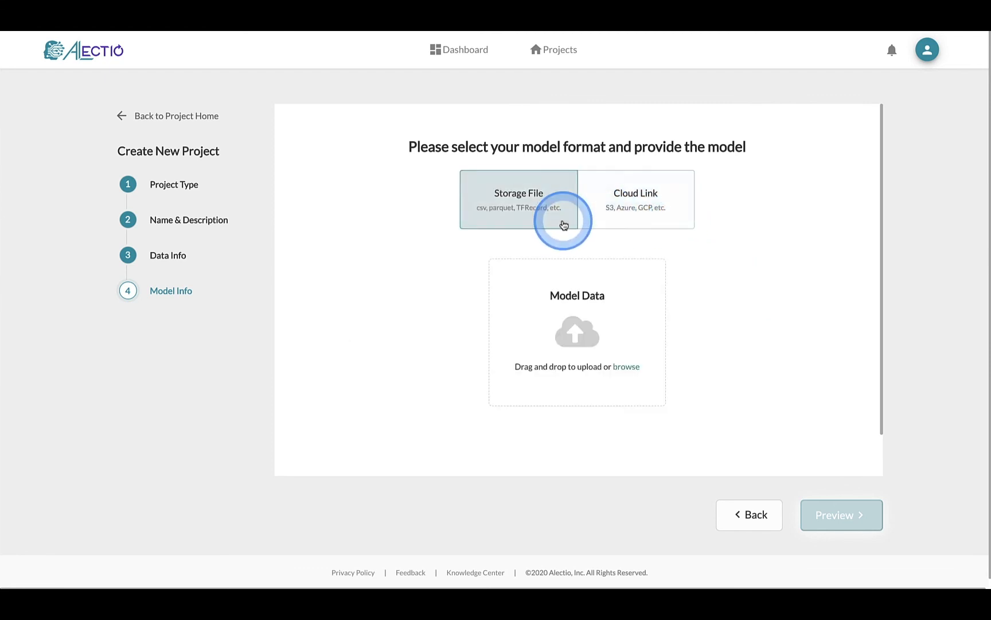
{"action": "left_click", "coordinate": [580, 334]}
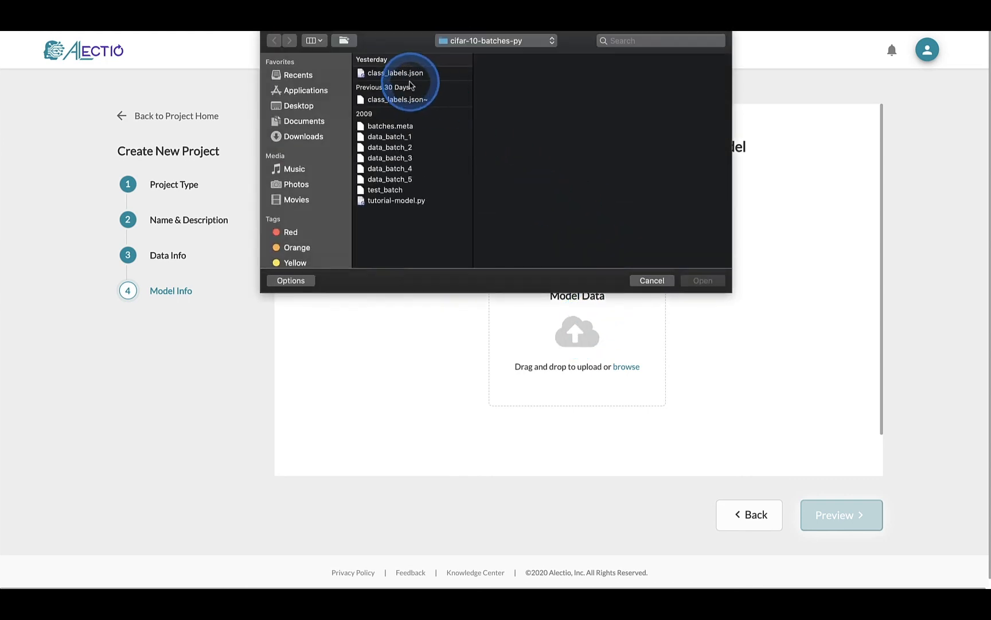
{"action": "left_click", "coordinate": [387, 200]}
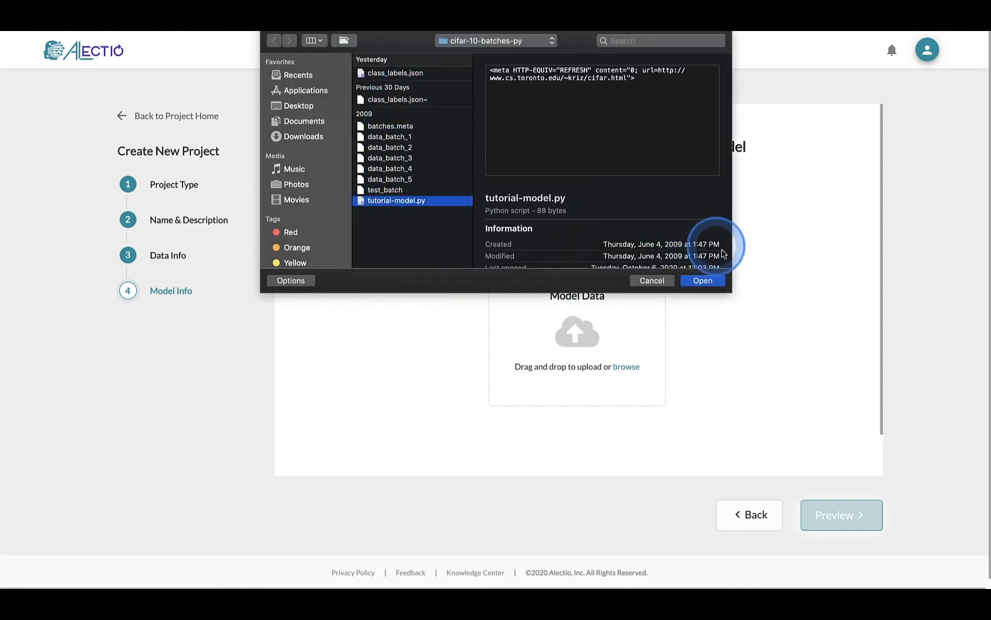
{"action": "left_click", "coordinate": [710, 277]}
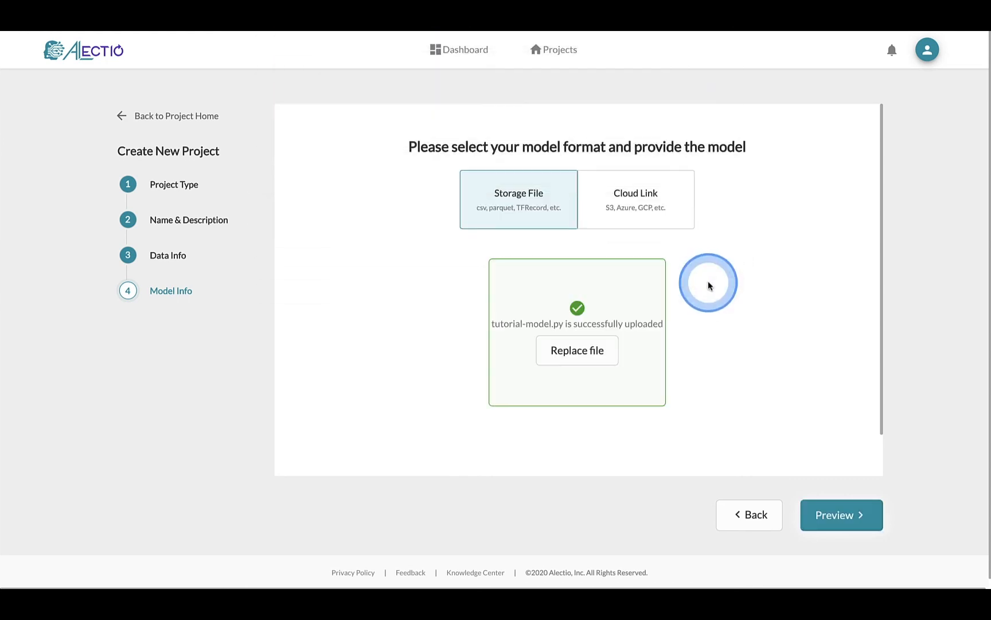
{"action": "left_click", "coordinate": [826, 516]}
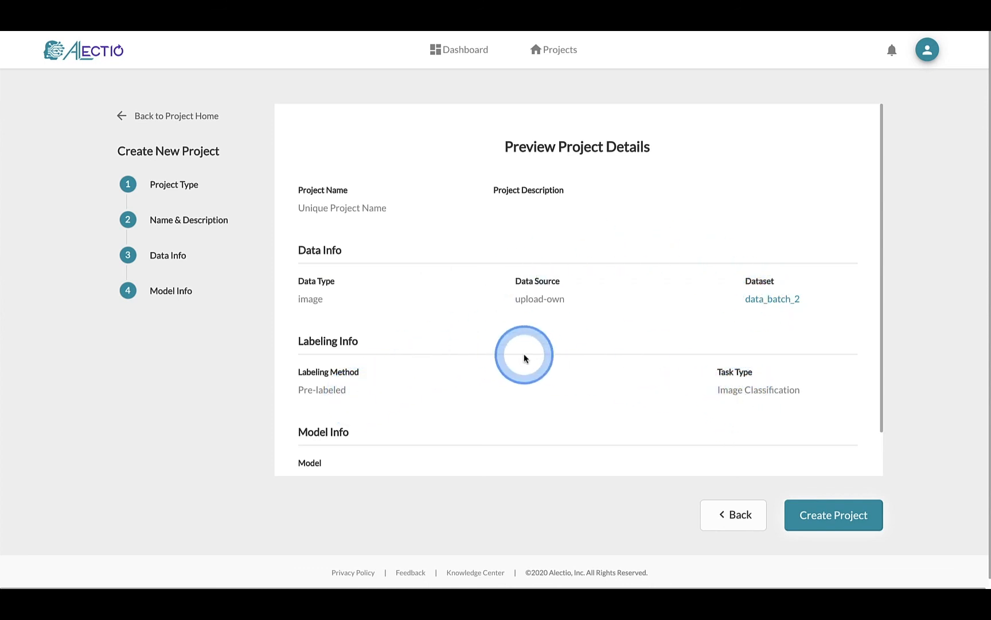
{"action": "scroll", "coordinate": [524, 354], "scroll_direction": "down", "scroll_amount": 1}
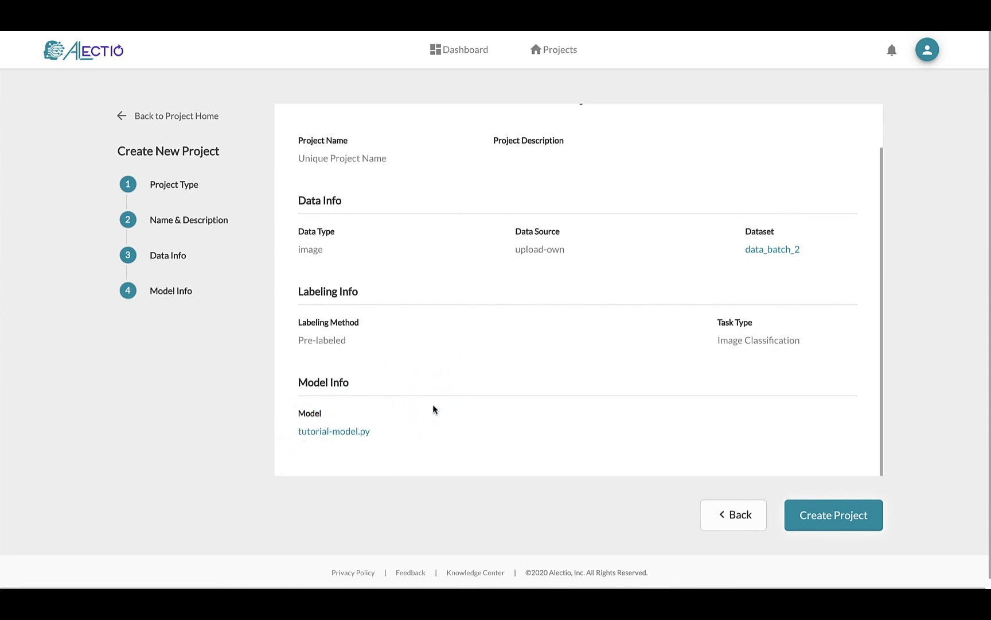
{"action": "left_click", "coordinate": [848, 530]}
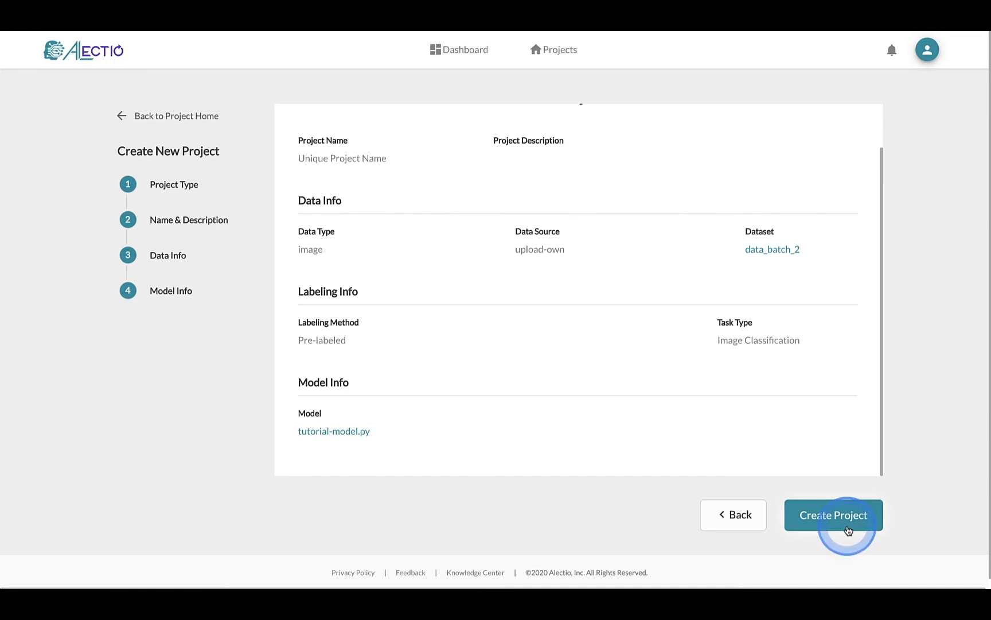